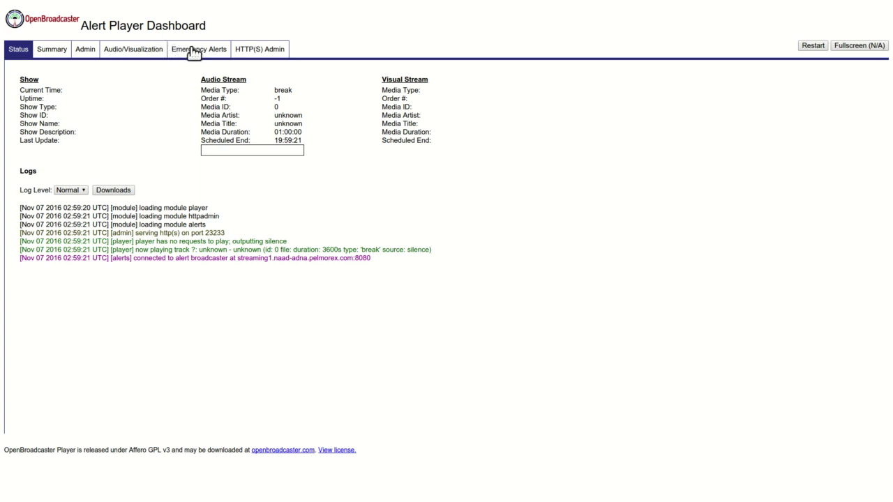
- Review the emergency alert settings, including the location geocode, plays per alert and advanced settings
click(193, 52)
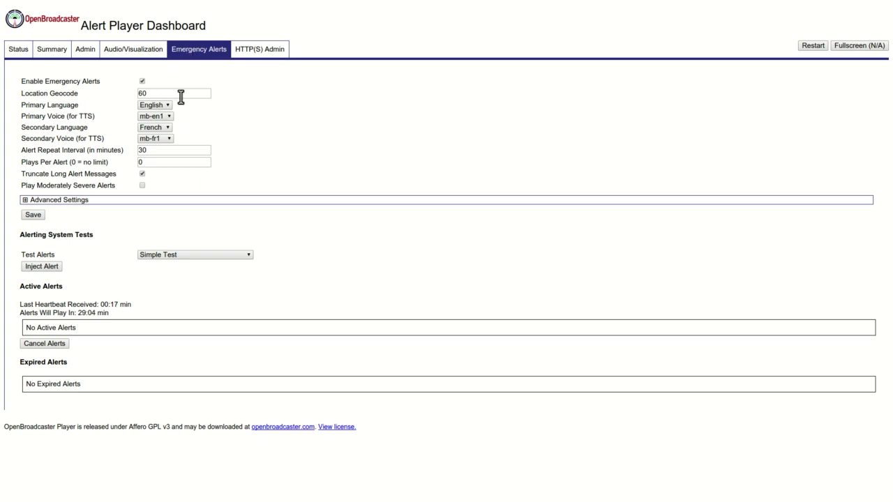
mouse_move(182, 93)
mouse_move(193, 164)
mouse_move(42, 189)
click(25, 200)
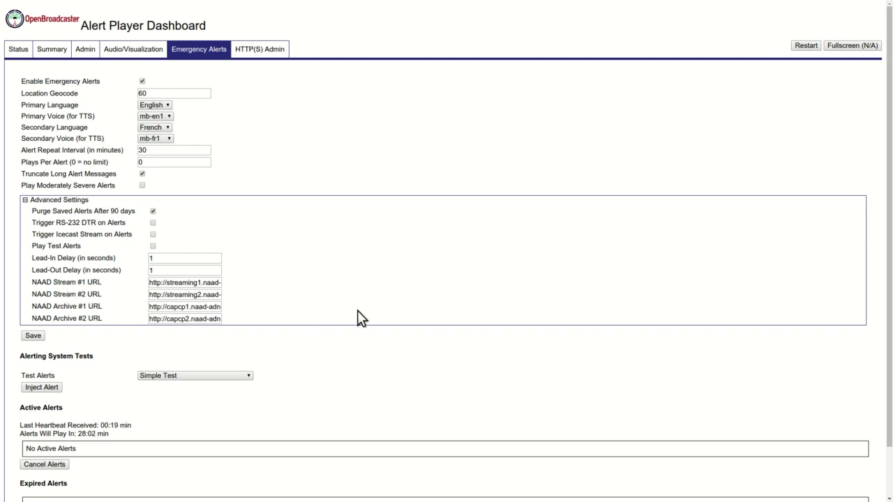
click(25, 200)
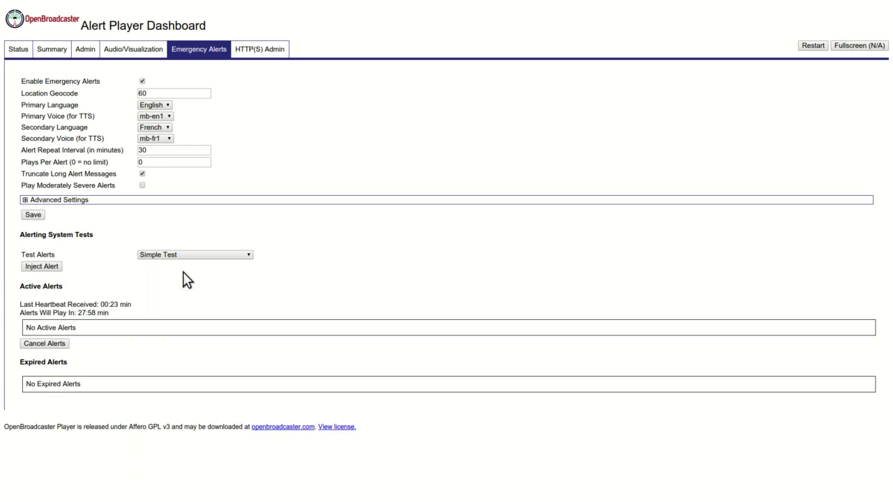
- Inject the Embedded Audio Test as a test alert
click(249, 257)
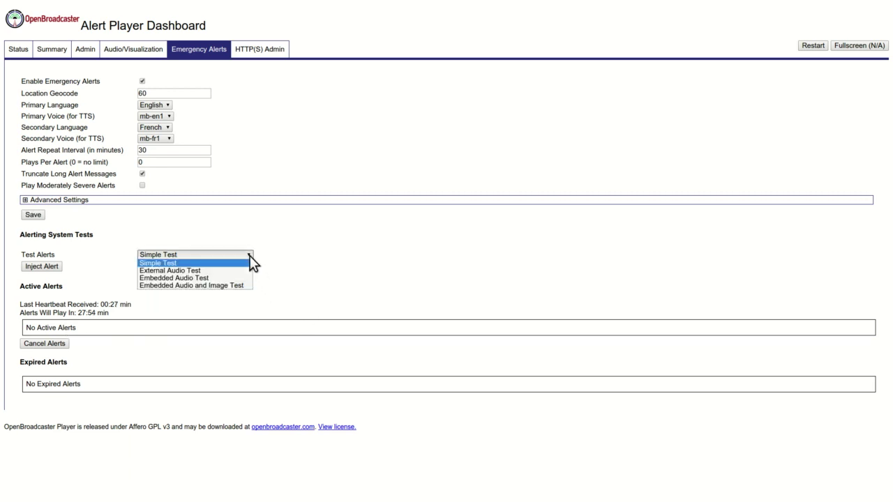
click(203, 278)
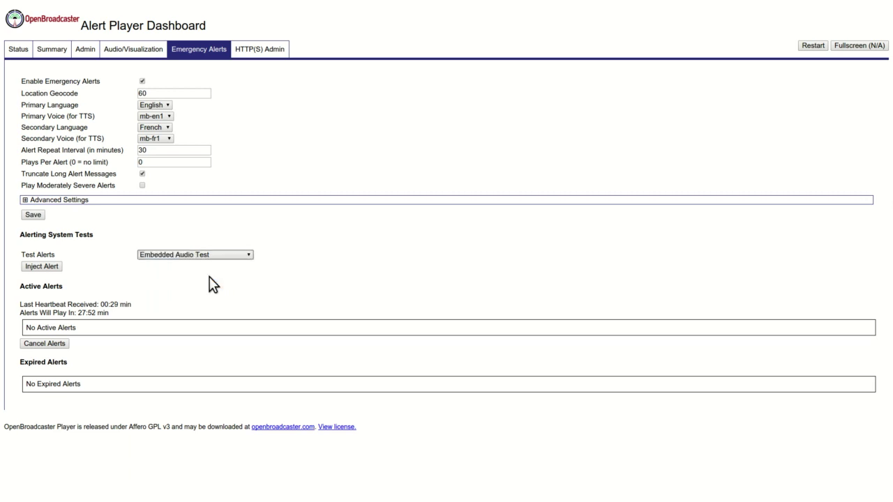
click(40, 266)
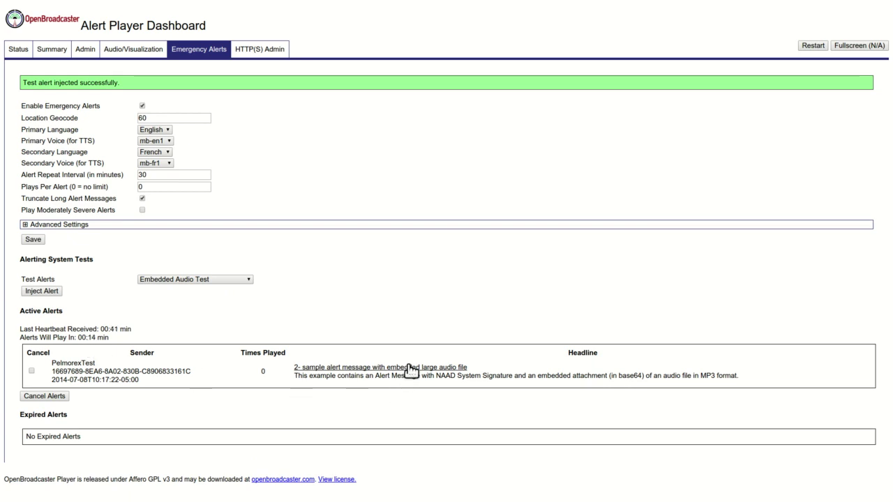
- View the details of the active sample alert in an enlarged window, and close them
click(410, 367)
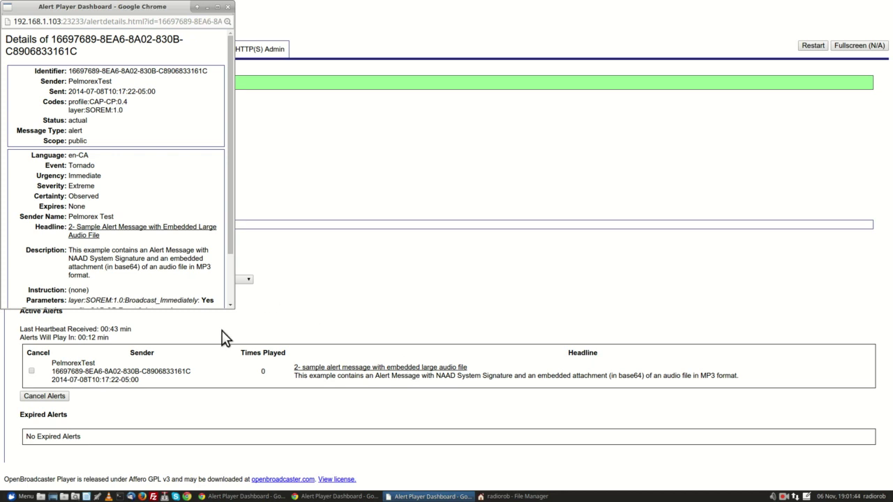
drag(236, 307, 412, 371)
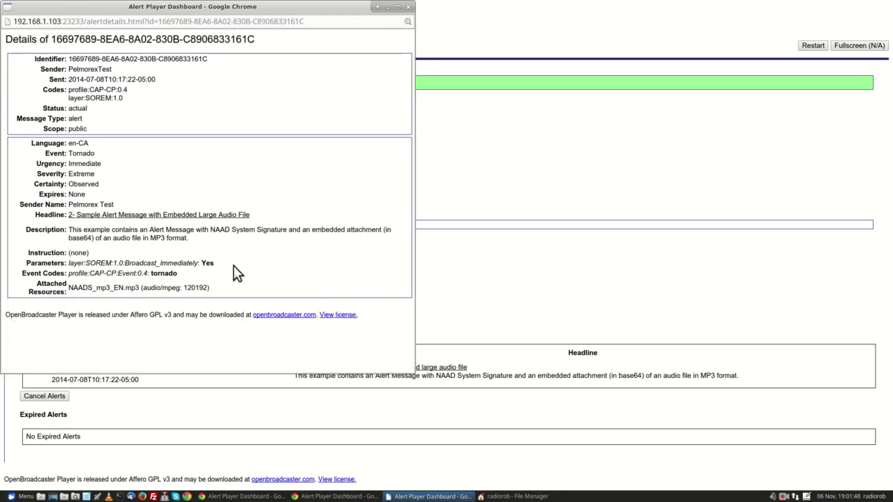
click(408, 7)
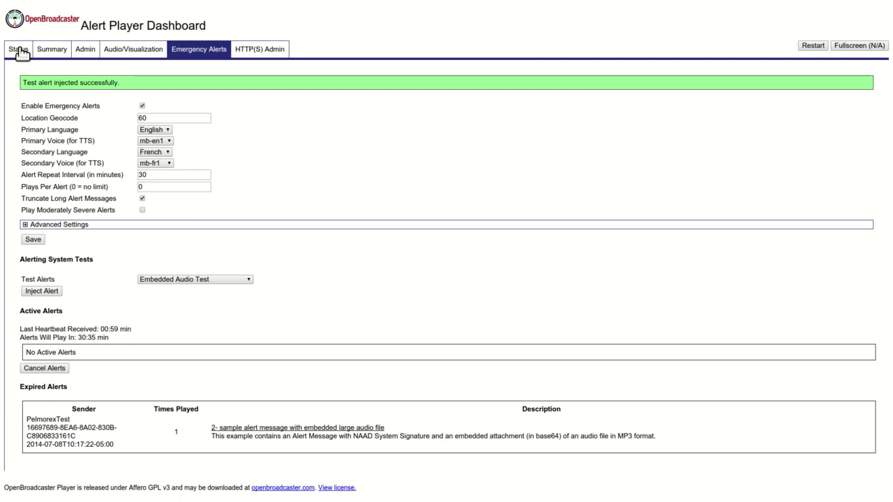
- Check the status log for the injected alert's playback, and review the available emergency test alert types without changing the selection
click(19, 51)
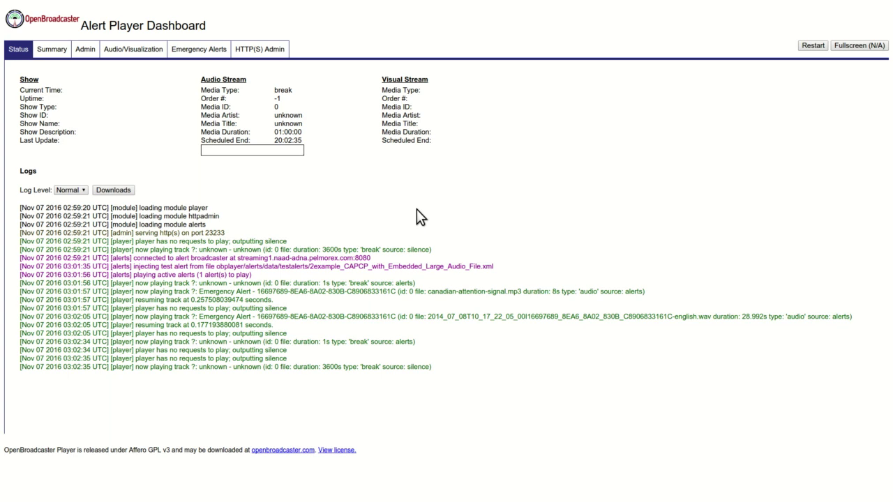
click(205, 51)
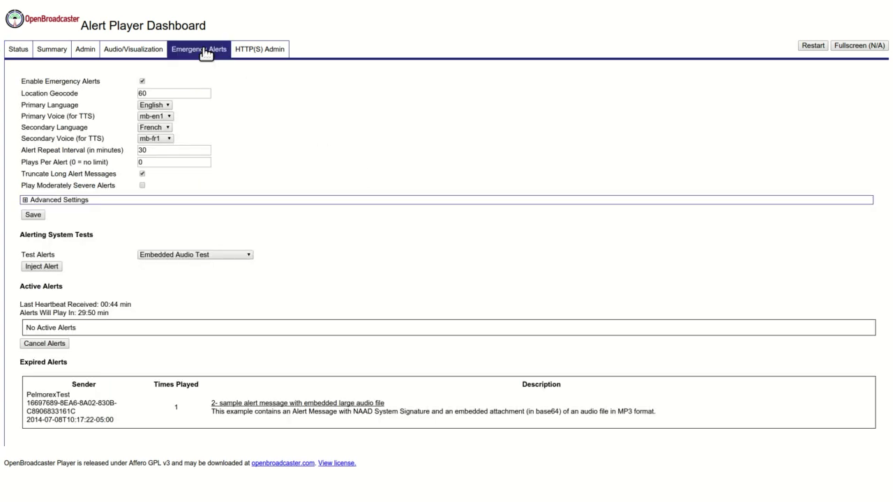
click(204, 253)
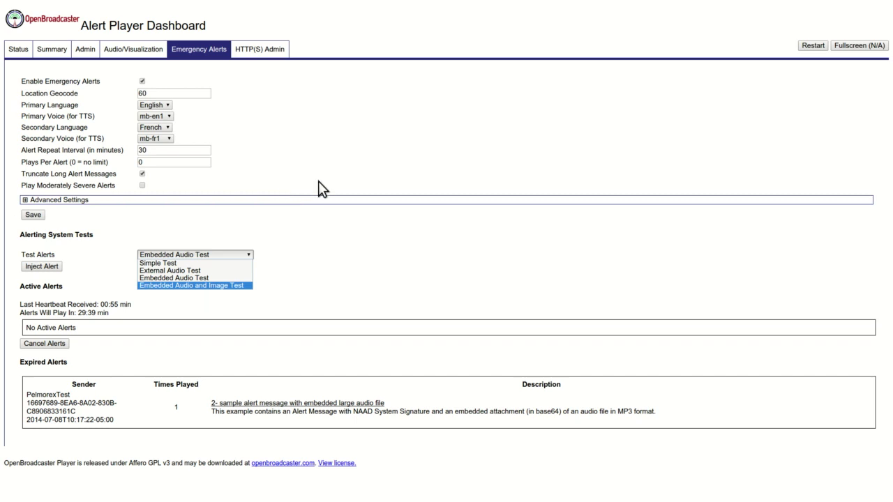
key(Escape)
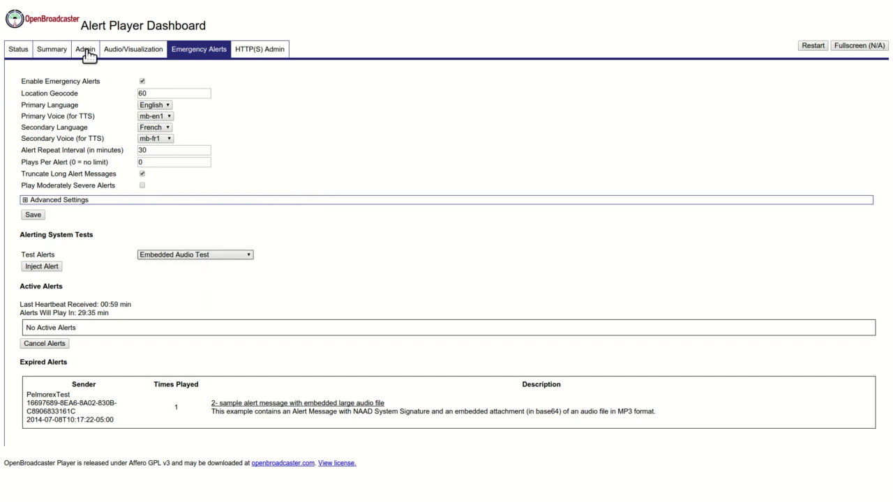
- Show the status log at Debug level and examine the entries from player startup through the injected alert's playback
click(20, 50)
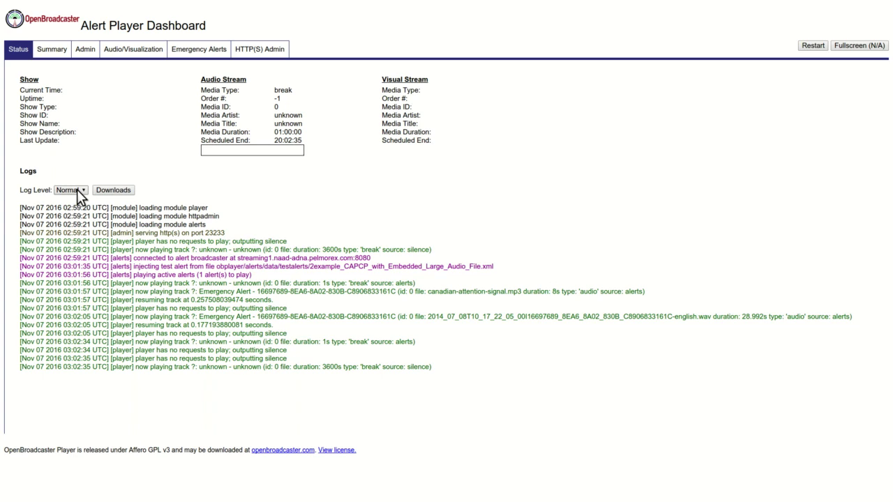
click(75, 208)
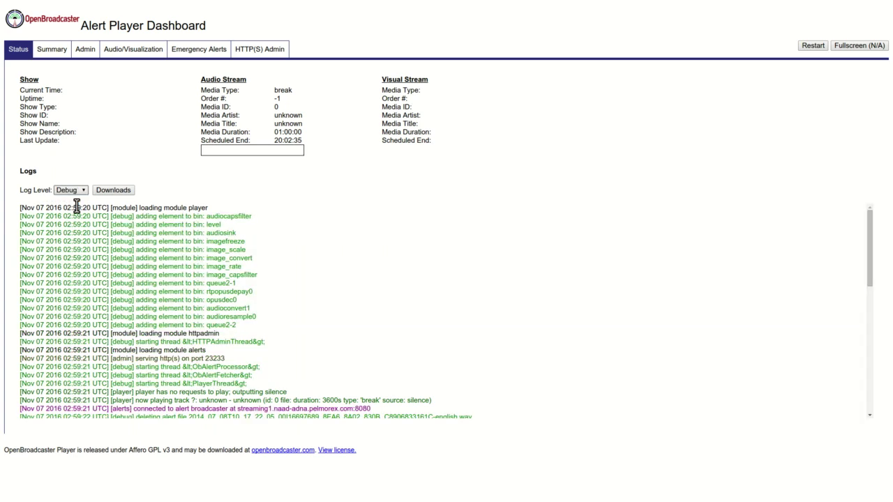
scroll(251, 335, down, 5)
scroll(235, 289, down, 5)
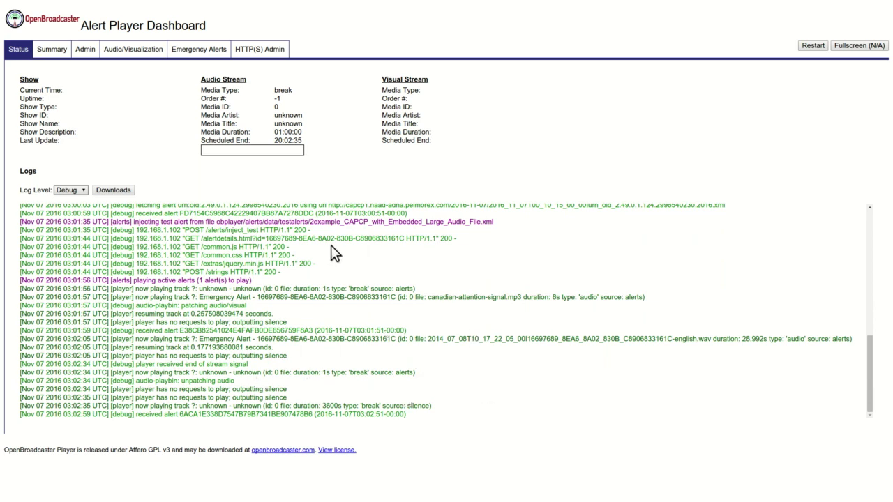
scroll(354, 316, up, 15)
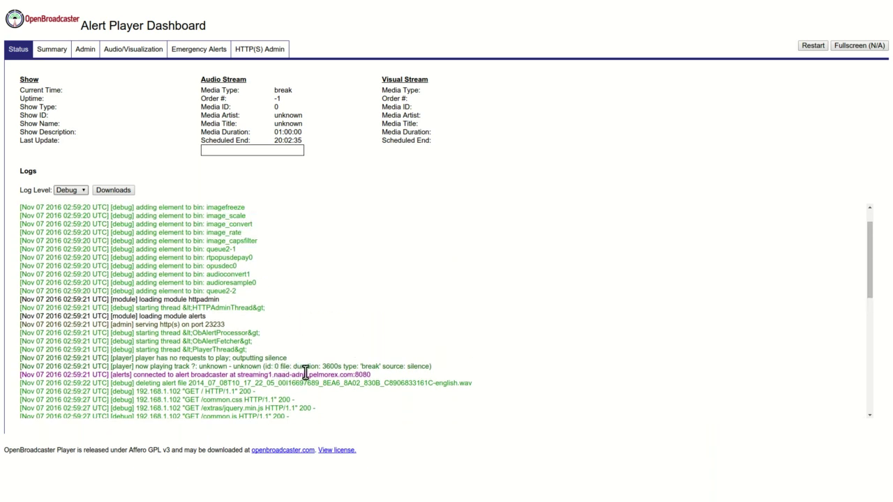
scroll(305, 373, down, 1)
scroll(305, 347, down, 4)
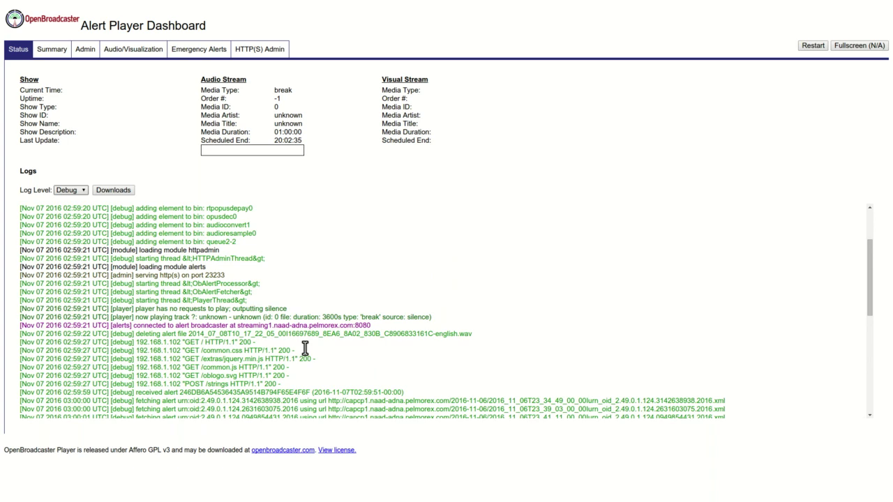
scroll(305, 348, down, 3)
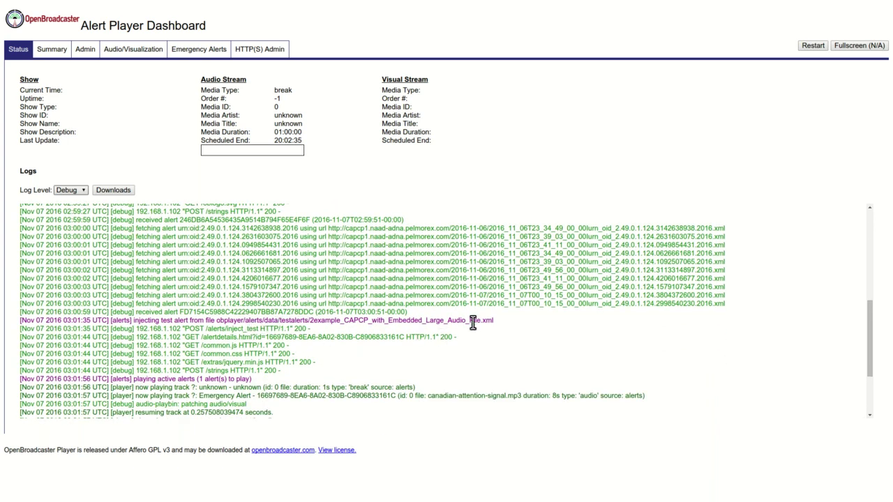
scroll(507, 381, down, 3)
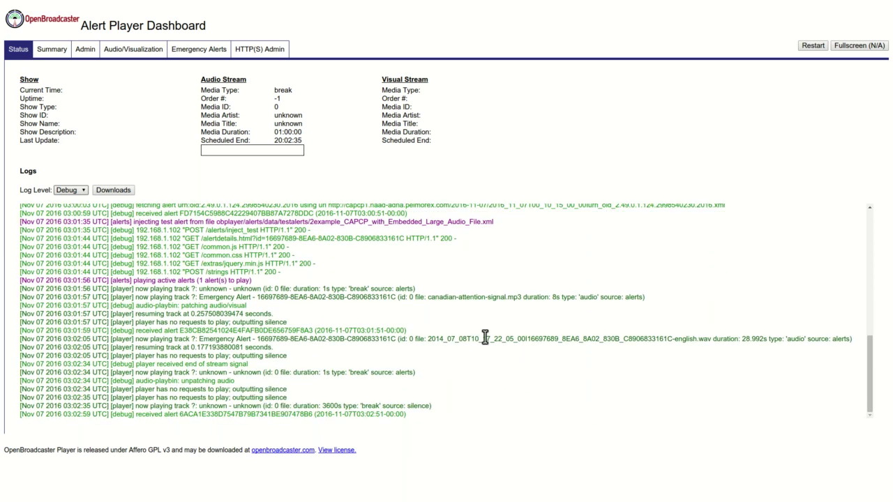
- Enable the test signal in the audio and visualization settings, save, and restart the player
click(130, 52)
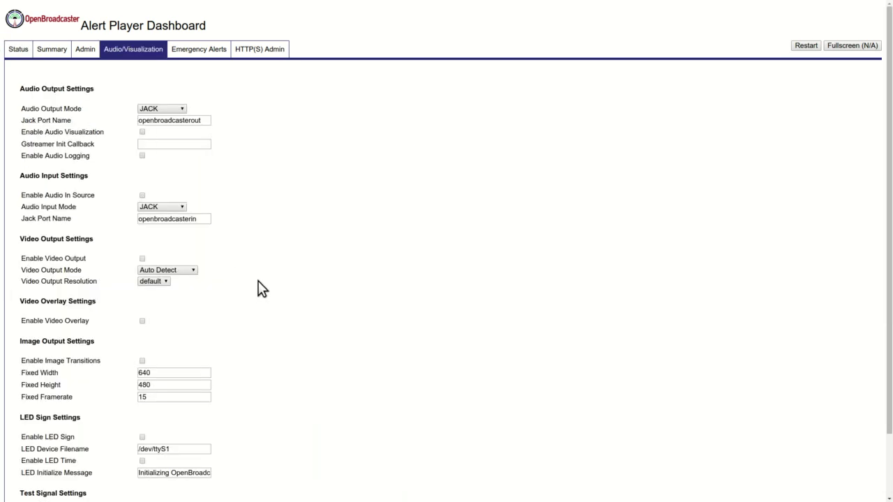
scroll(258, 289, down, 2)
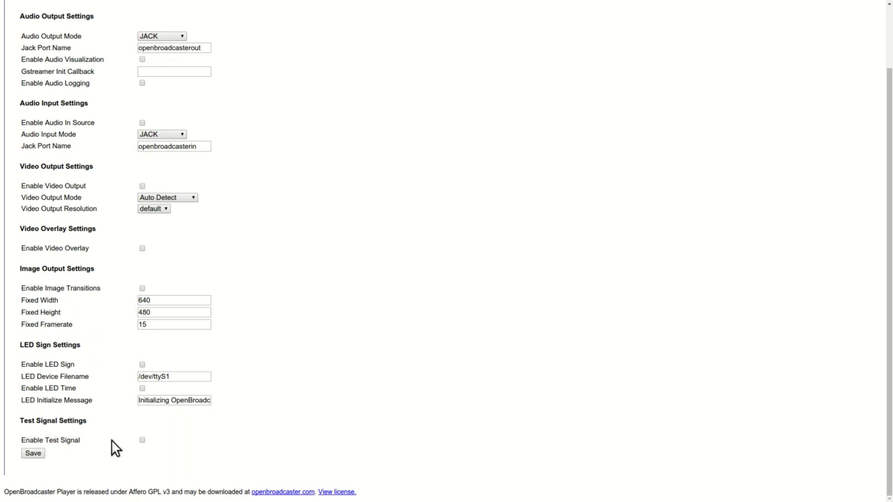
click(143, 440)
click(34, 456)
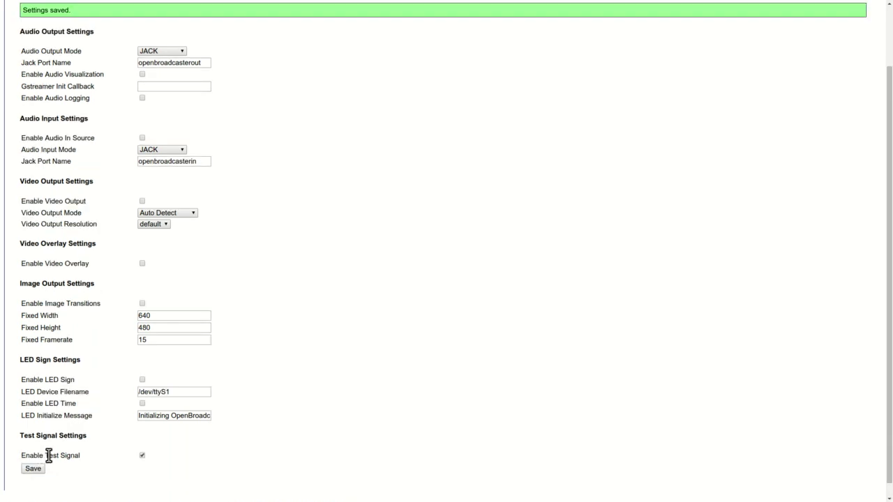
scroll(447, 446, up, 2)
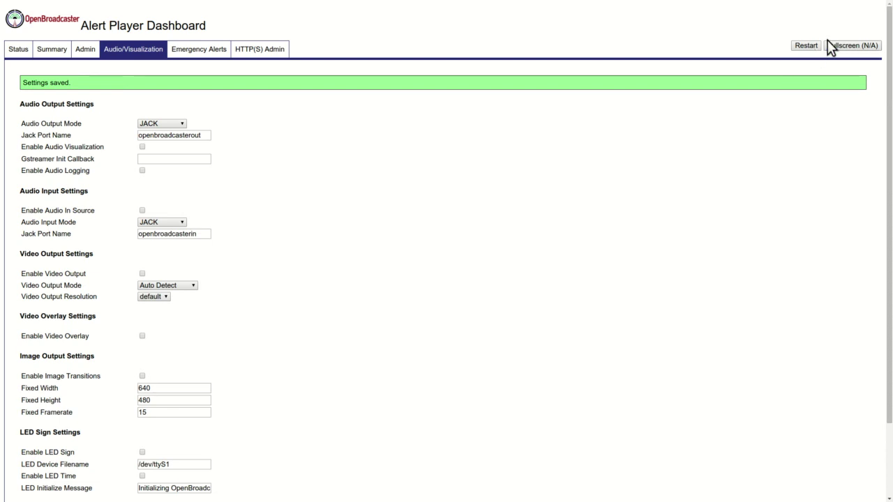
click(807, 46)
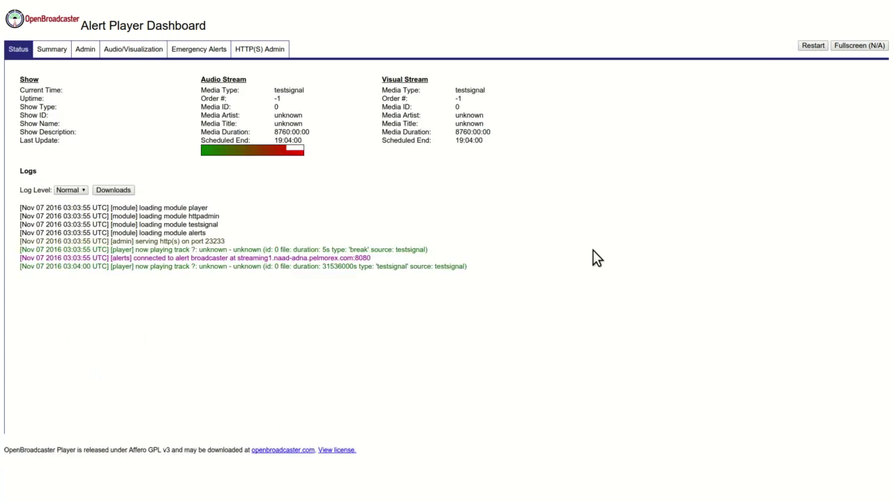
- Disable the test signal in the audio and visualization settings, save, and restart the player
click(138, 53)
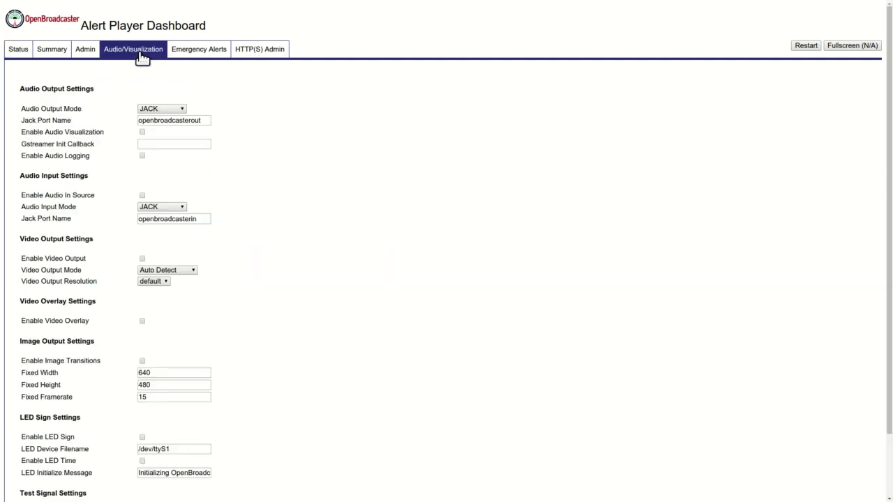
scroll(117, 237, down, 2)
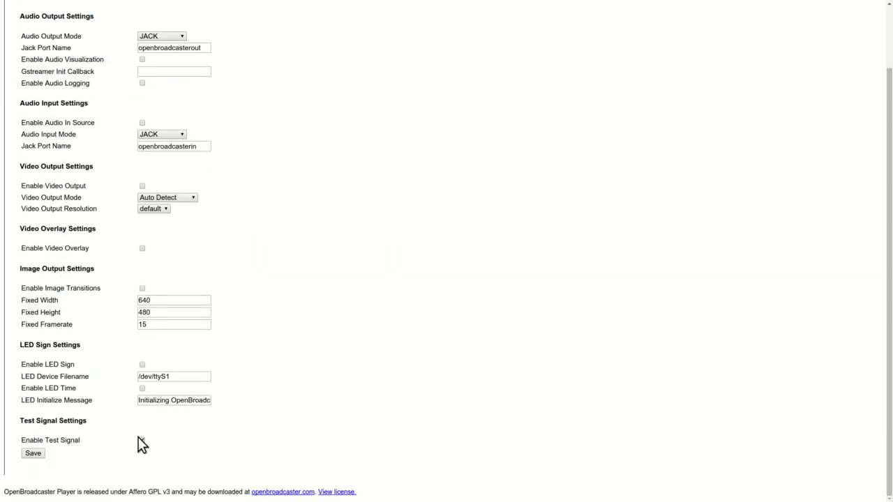
click(32, 455)
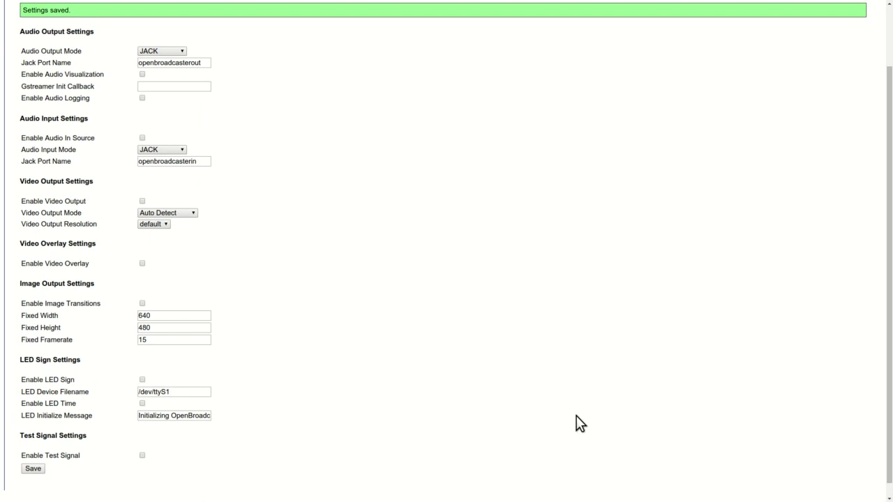
scroll(579, 423, up, 2)
click(807, 44)
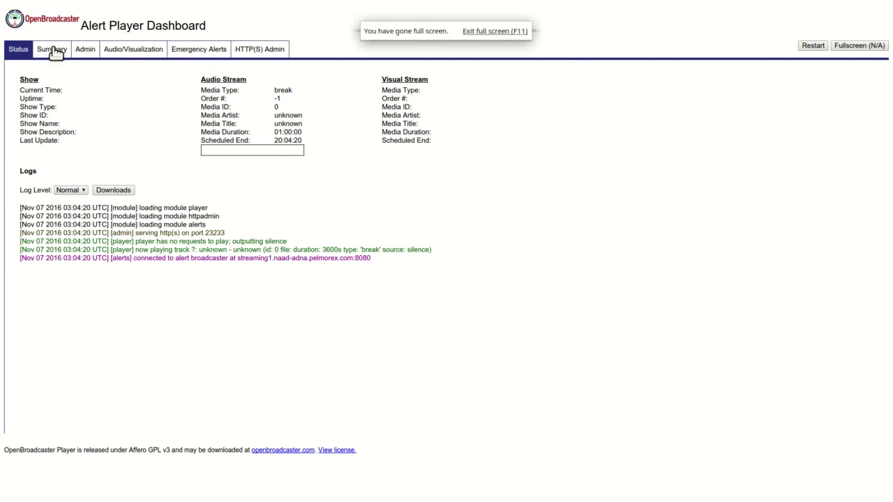
- Check the player's current version in the administration settings and export the player settings
click(86, 51)
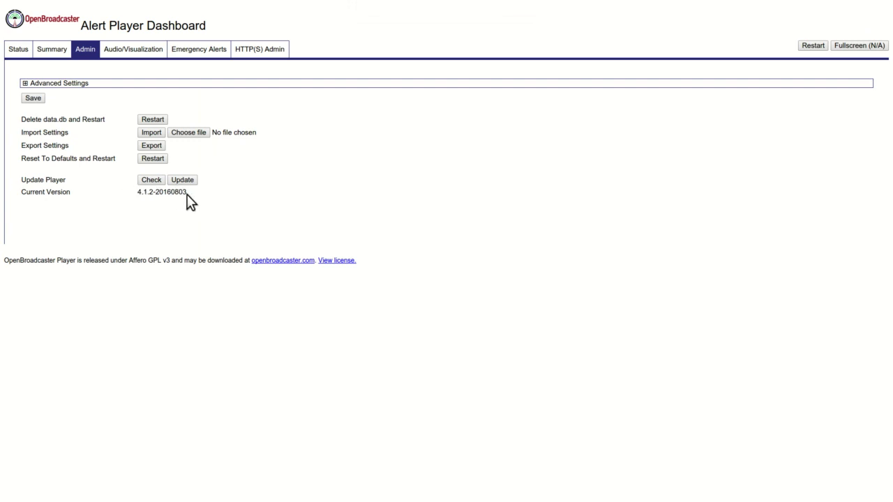
drag(187, 191, 173, 195)
click(154, 146)
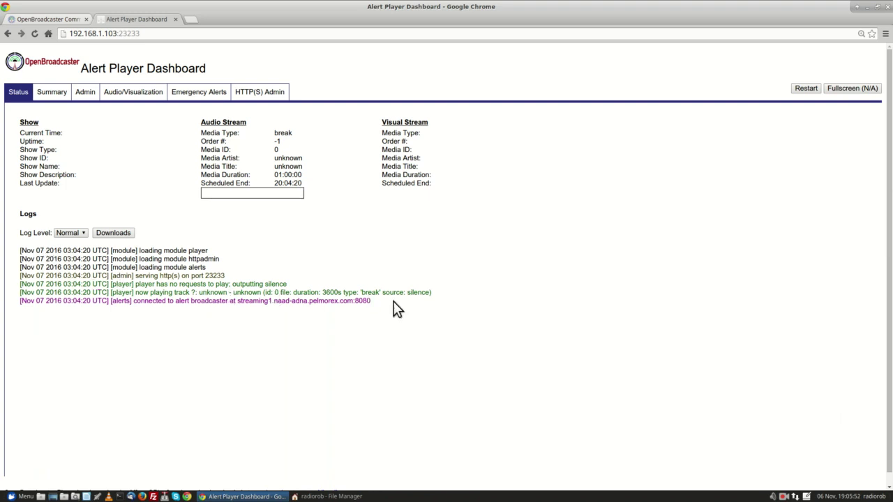
- Check the location geocode field in the emergency alert settings and open the Location Geocodes section of the OpenBroadcaster player documentation
click(189, 94)
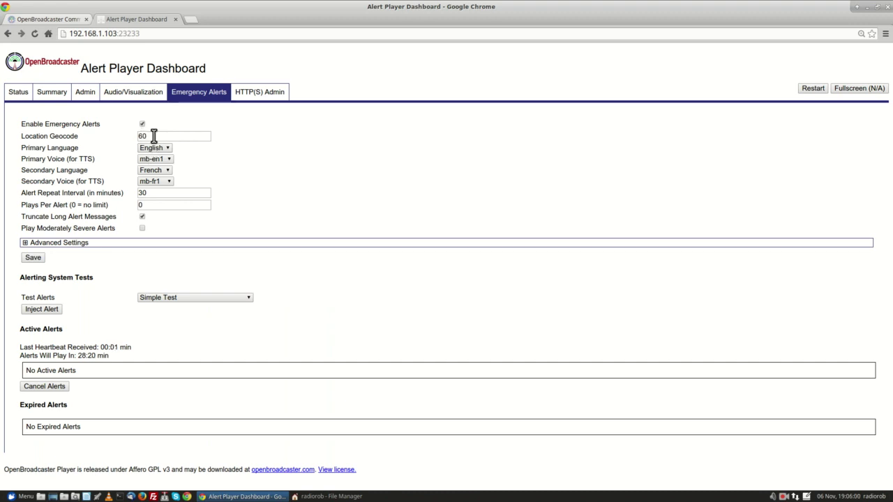
mouse_move(154, 136)
click(47, 18)
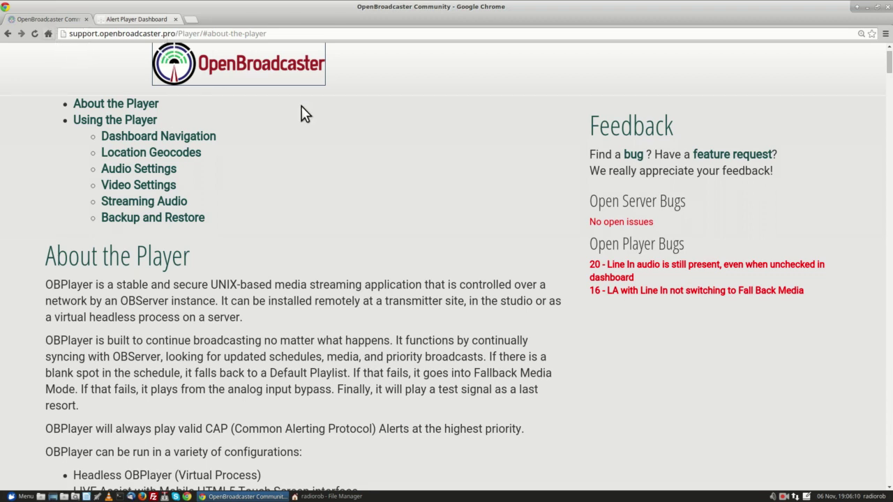
scroll(302, 106, up, 1)
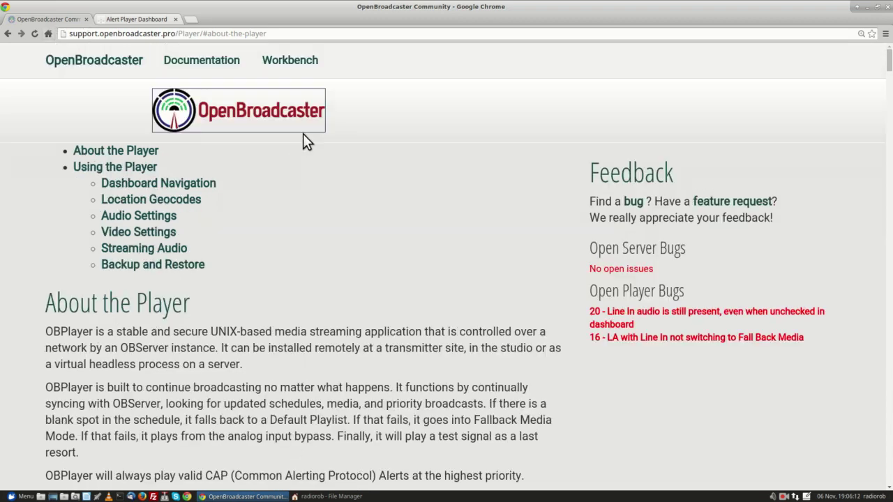
mouse_move(202, 59)
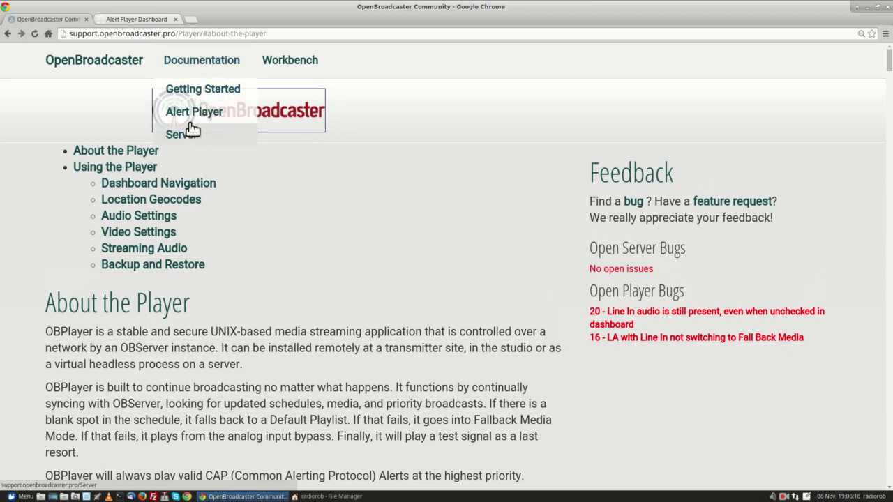
click(180, 202)
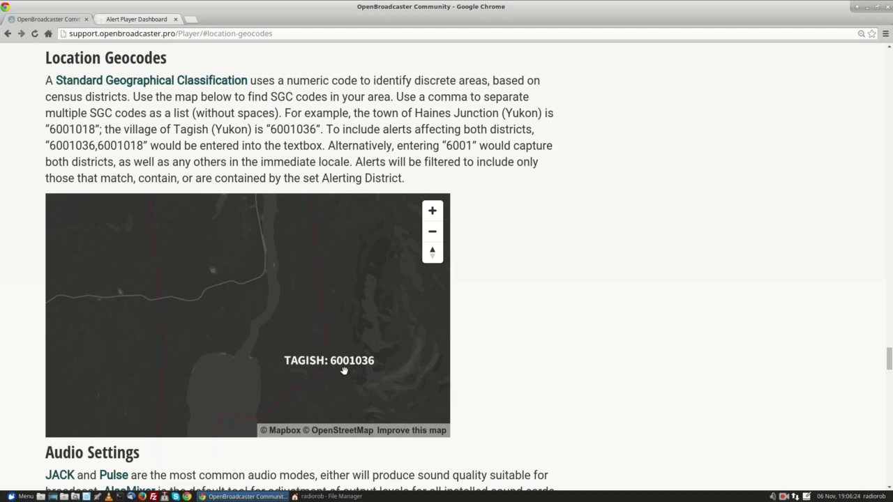
- Browse the geocode map from Tagish, Yukon, down to southern British Columbia and examine the district codes around Whistler and Penticton
scroll(343, 371, down, 4)
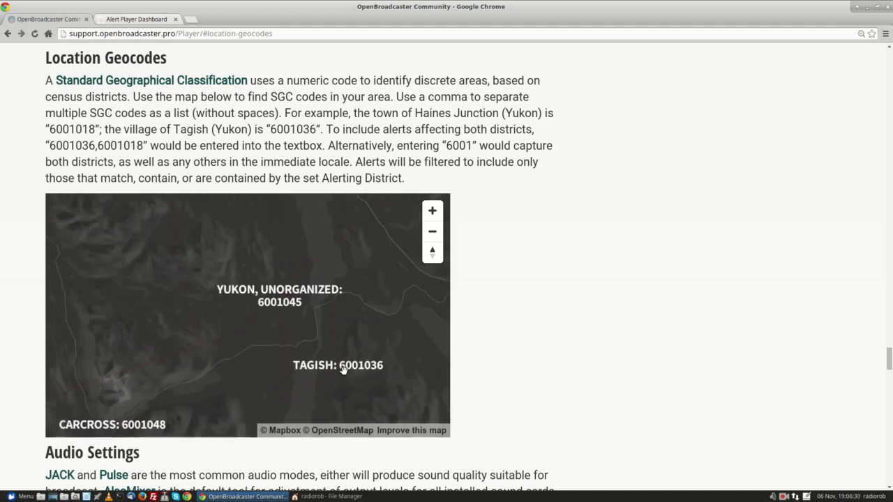
scroll(343, 370, down, 4)
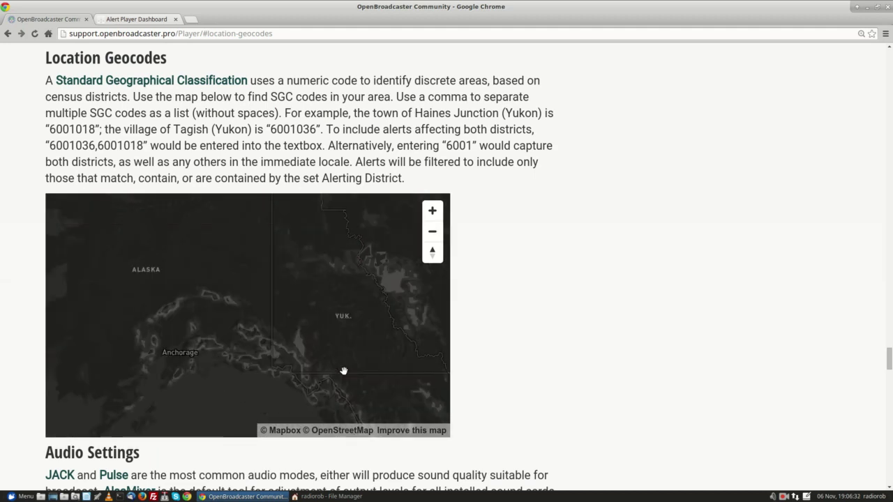
drag(369, 383, 214, 175)
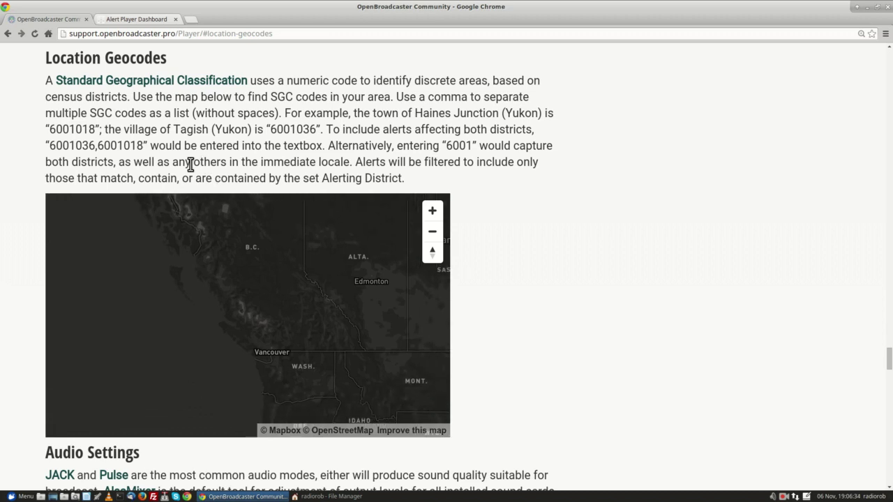
scroll(243, 374, up, 3)
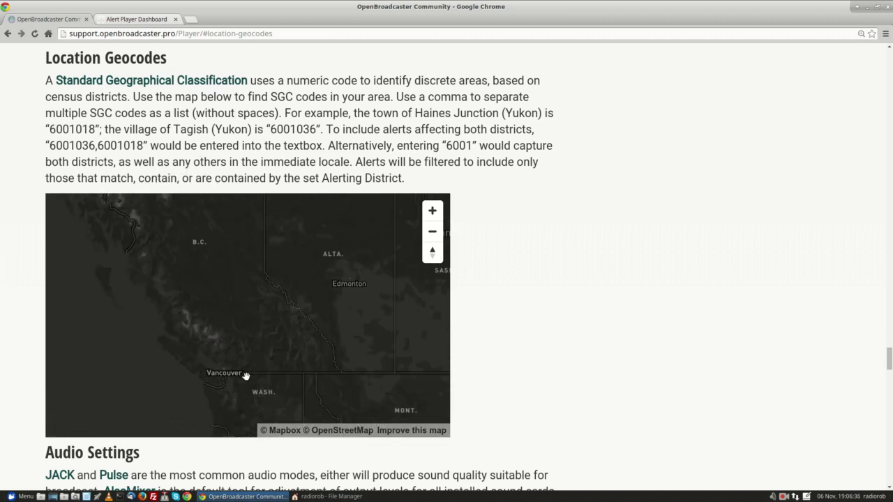
scroll(214, 353, up, 1)
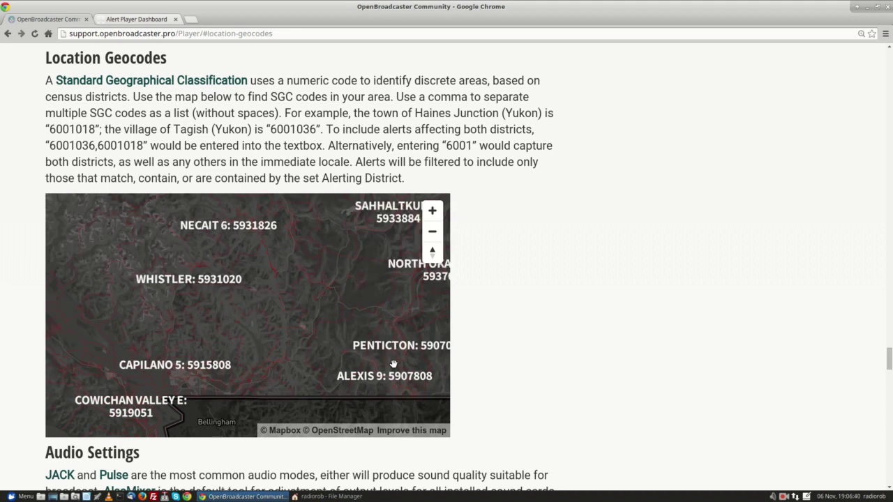
- Set the location geocode to 6001036 in the Alert Player's emergency alert settings and keep English as the primary language
click(137, 19)
double_click(176, 136)
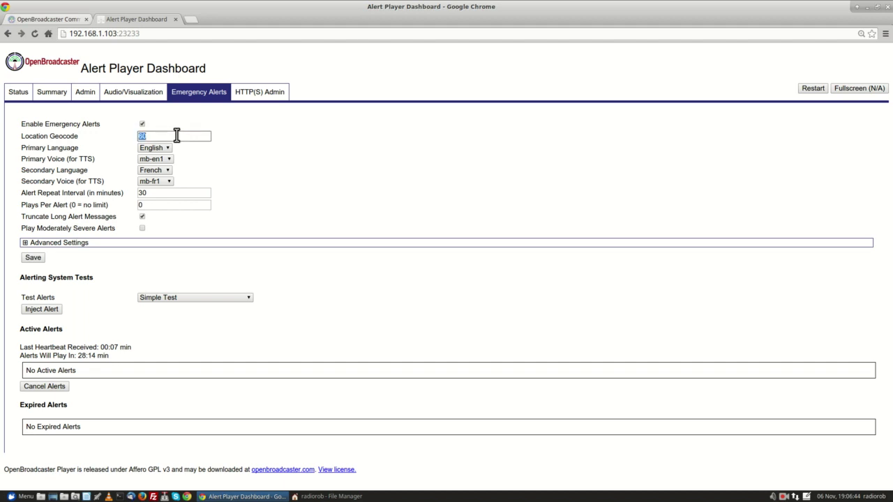
right_click(177, 136)
click(208, 192)
click(169, 150)
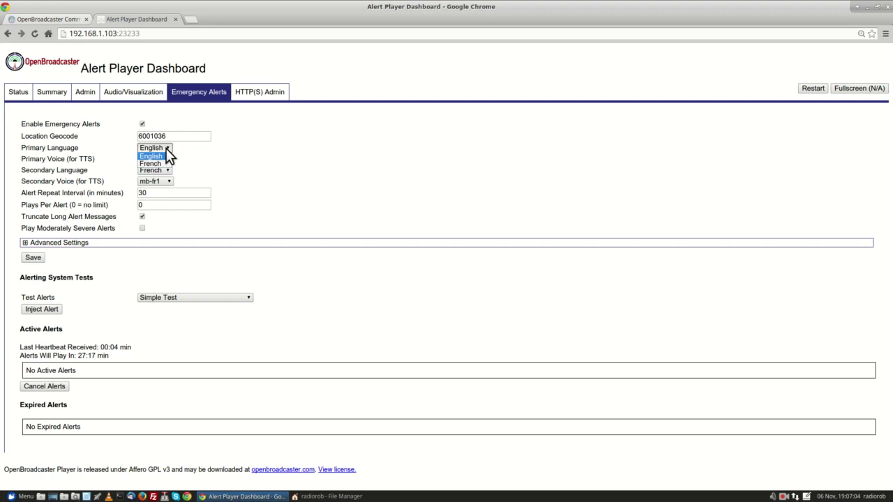
click(167, 148)
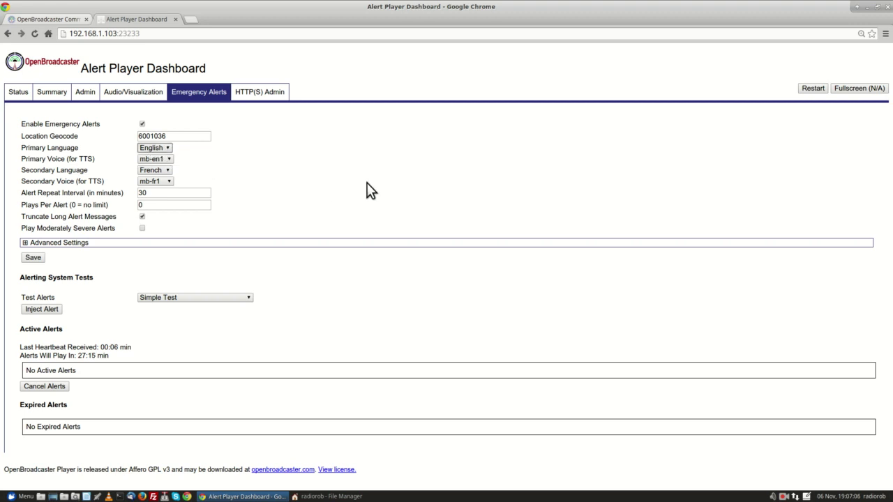